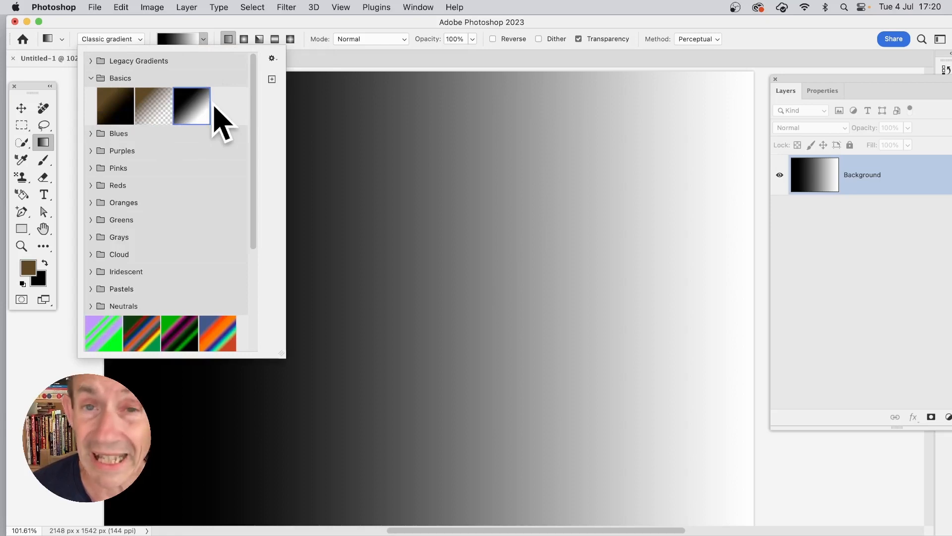
Draw a linear black-to-white gradient horizontally across the canvas from its left edge to its right edge
{"action": "left_click", "coordinate": [309, 29]}
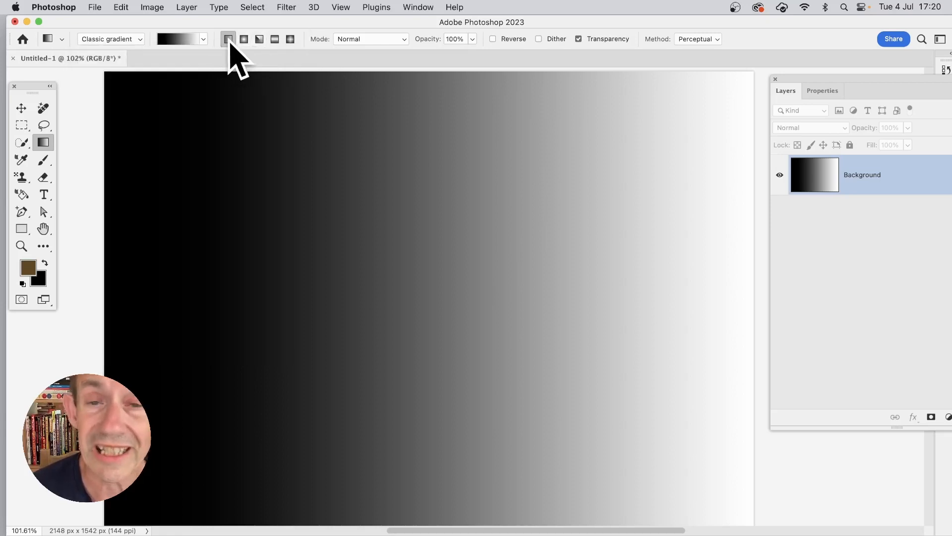
{"action": "left_click_drag", "start_coordinate": [102, 216], "coordinate": [549, 206]}
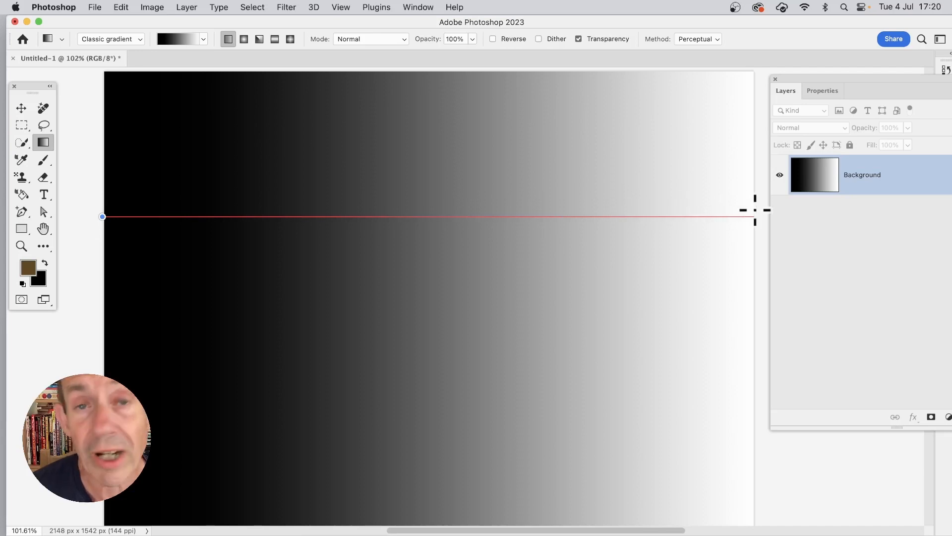
{"action": "left_click_drag", "start_coordinate": [755, 210], "coordinate": [755, 210]}
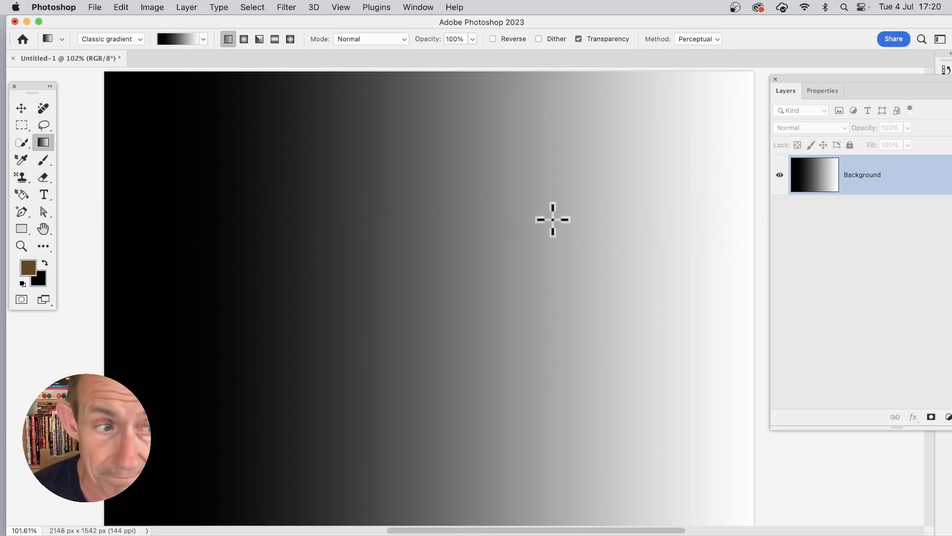
Select a wide rectangular area in the middle of the gradient with the Rectangular Marquee
{"action": "left_click", "coordinate": [22, 125]}
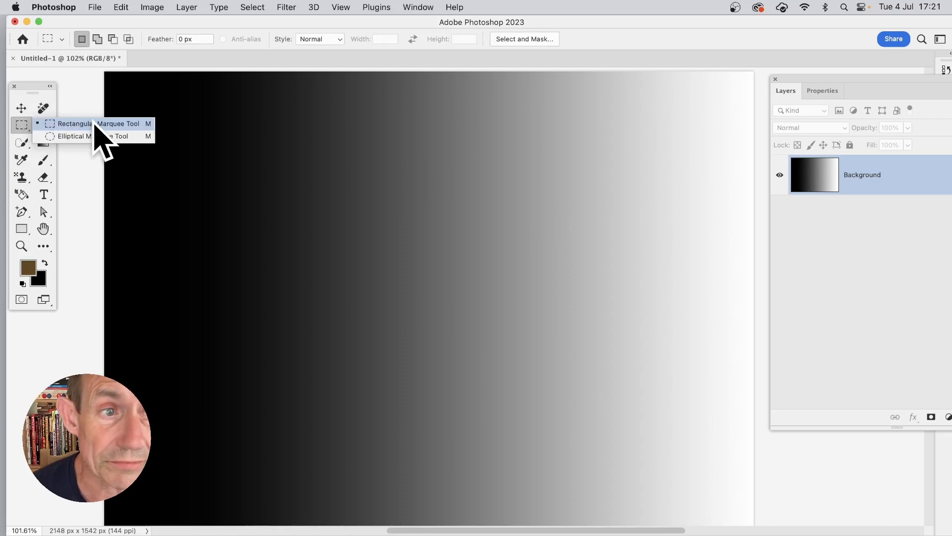
{"action": "left_click", "coordinate": [94, 125]}
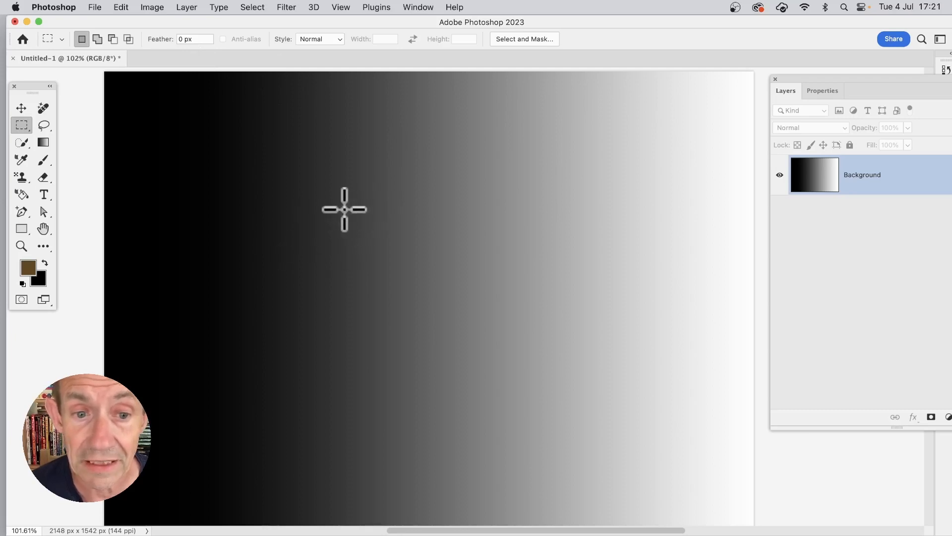
{"action": "left_click_drag", "start_coordinate": [344, 209], "coordinate": [644, 318]}
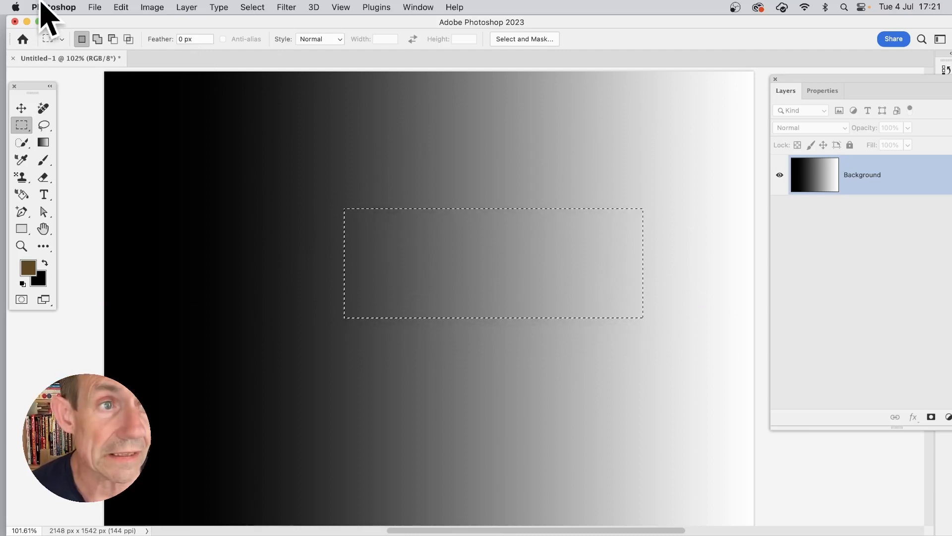
Define the selected gradient area as a pattern under its default name, and deselect the area
{"action": "left_click", "coordinate": [122, 7]}
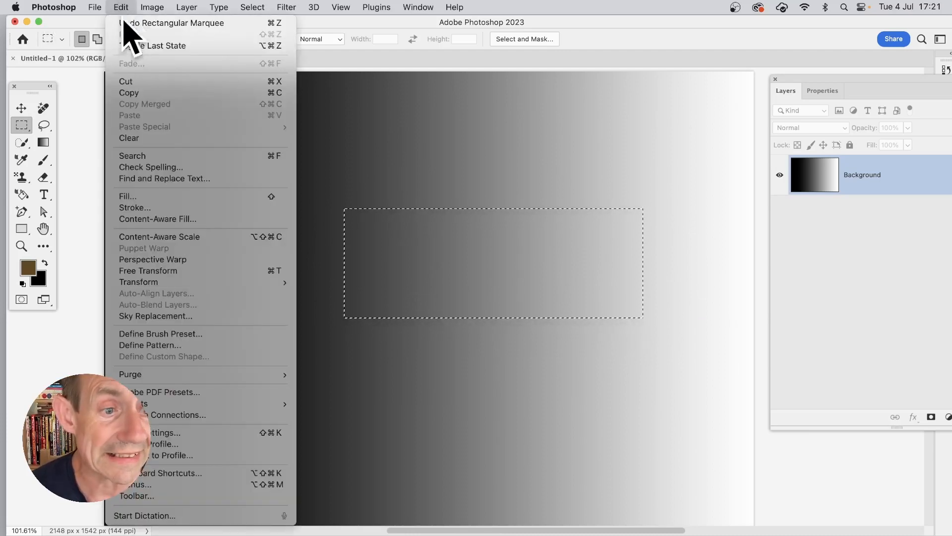
{"action": "left_click", "coordinate": [149, 345]}
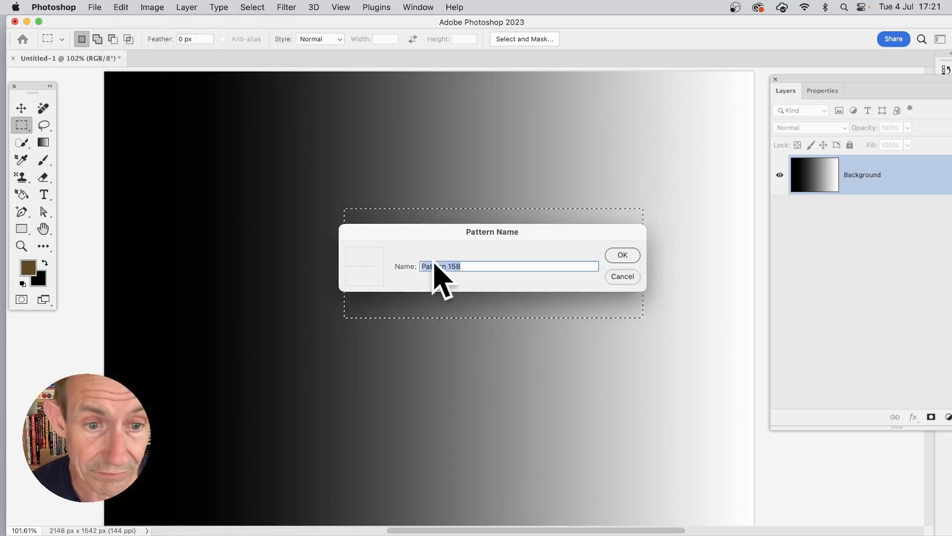
{"action": "left_click", "coordinate": [634, 254]}
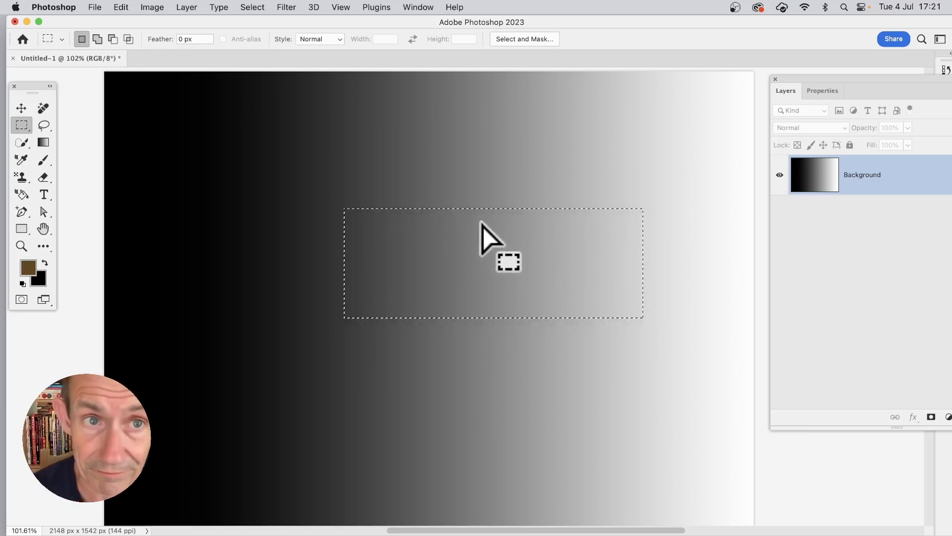
{"action": "left_click", "coordinate": [253, 8]}
{"action": "left_click", "coordinate": [262, 34]}
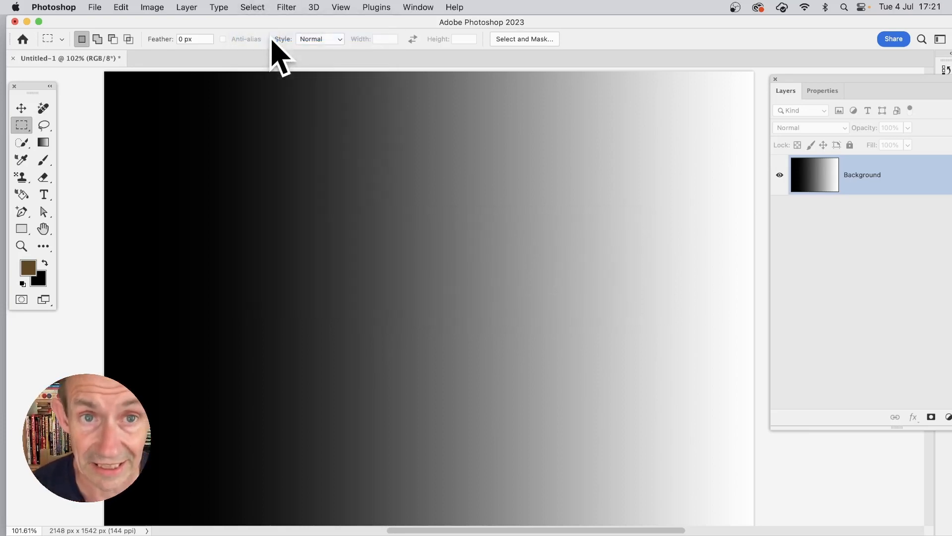
Start a Fill of the Background layer with Pattern contents, using the newly defined gradient pattern as the custom pattern
{"action": "left_click", "coordinate": [122, 8]}
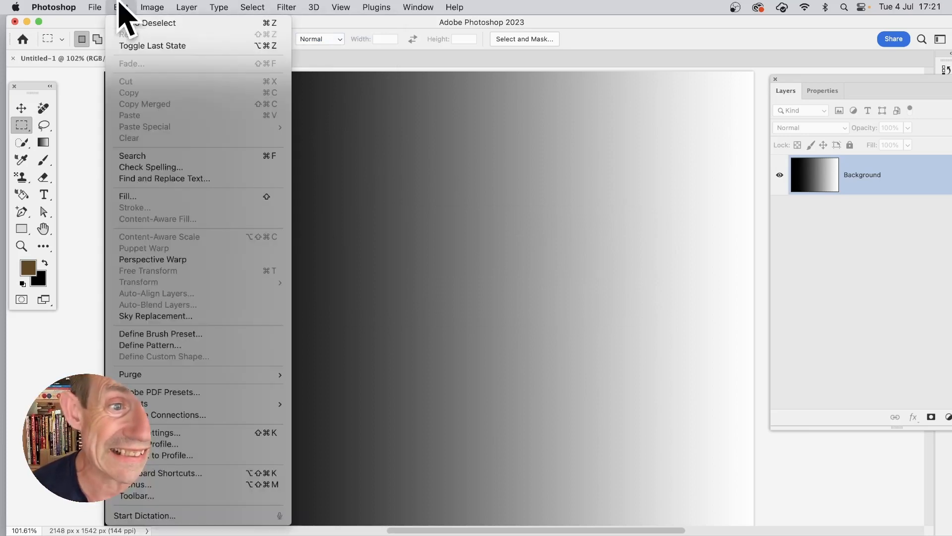
{"action": "left_click", "coordinate": [140, 197]}
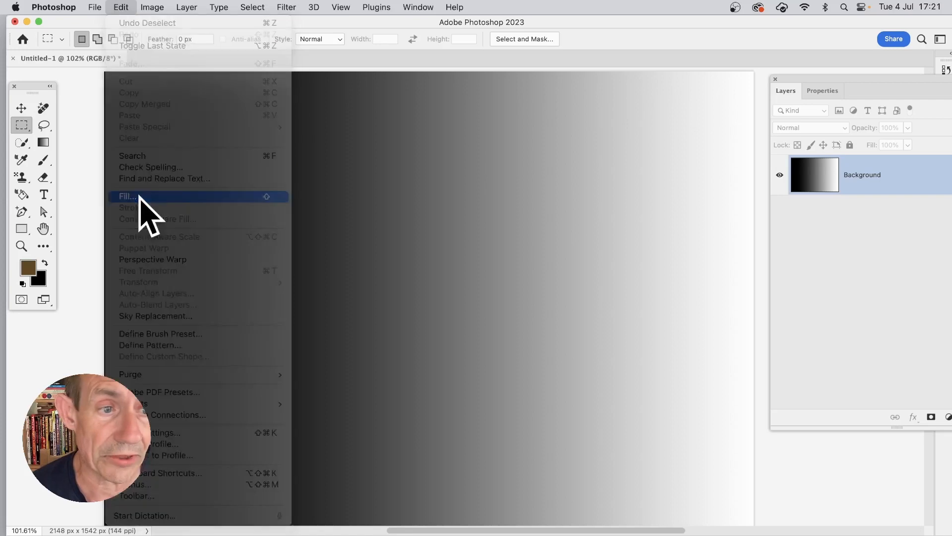
{"action": "left_click", "coordinate": [277, 165]}
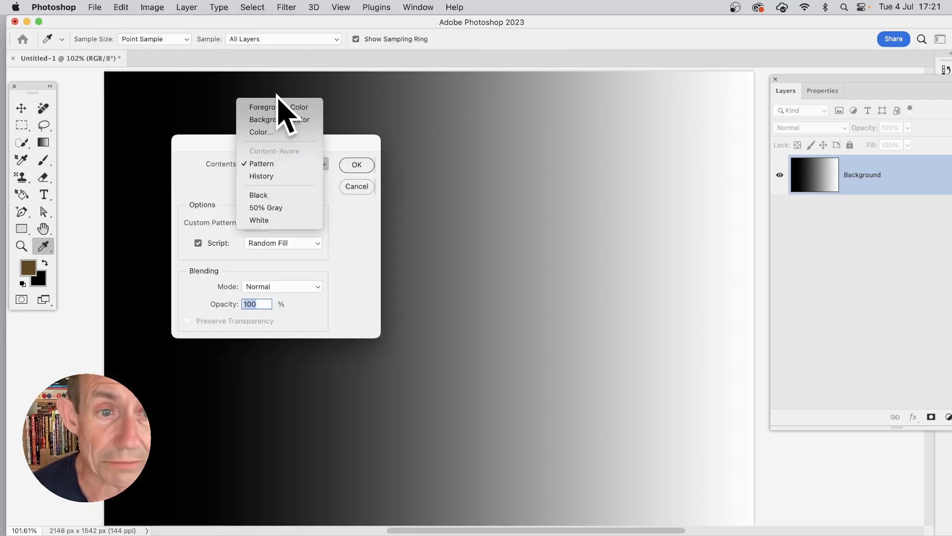
{"action": "left_click", "coordinate": [278, 165]}
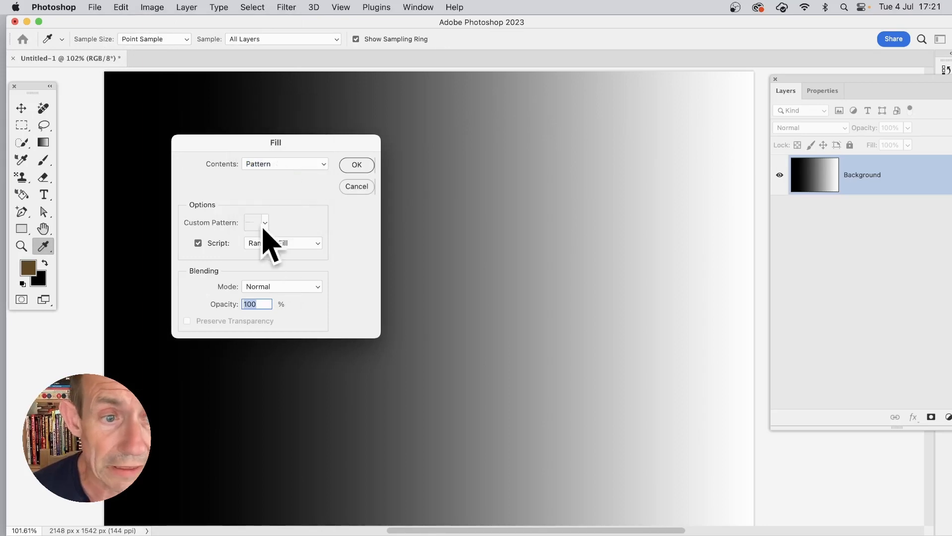
{"action": "left_click", "coordinate": [266, 222]}
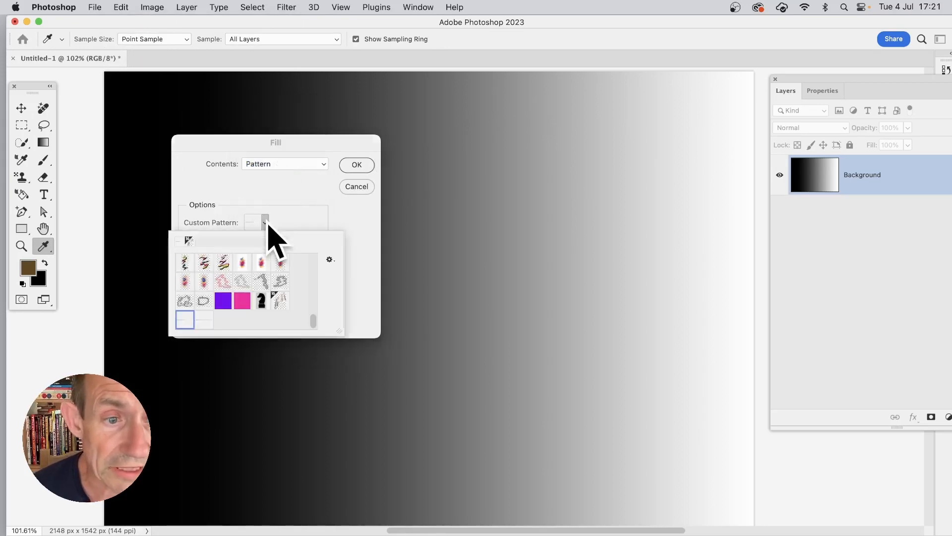
{"action": "left_click", "coordinate": [204, 320]}
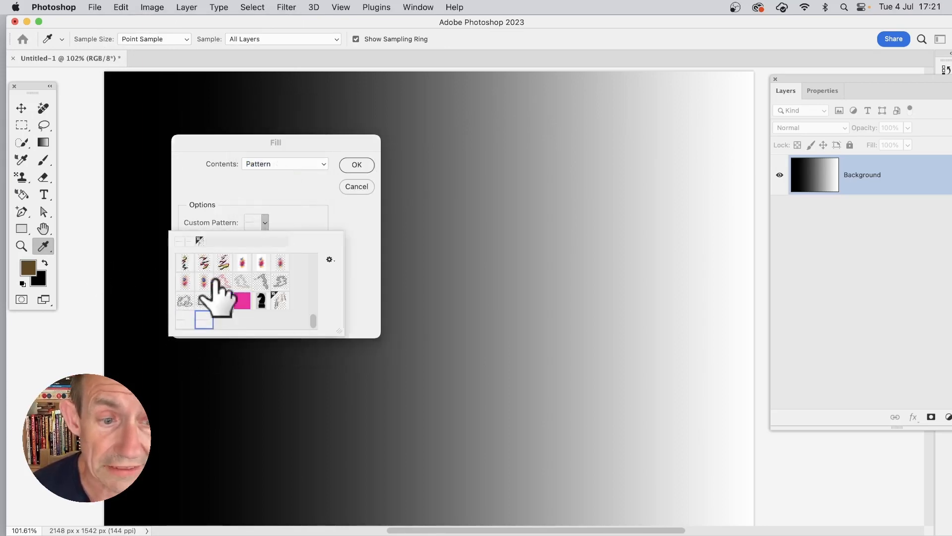
{"action": "left_click", "coordinate": [329, 186]}
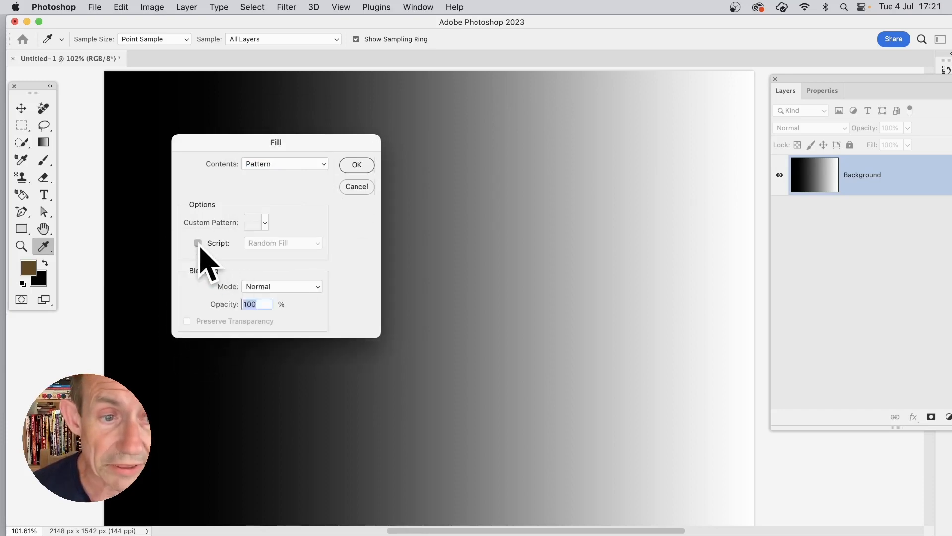
Apply the fill with the Random Fill script: density 9.8 pixels, scale factors 0.85 to 1.15, rotated pattern, color randomness 0.74, brightness randomness 0.79
{"action": "left_click", "coordinate": [198, 243]}
{"action": "left_click", "coordinate": [274, 245]}
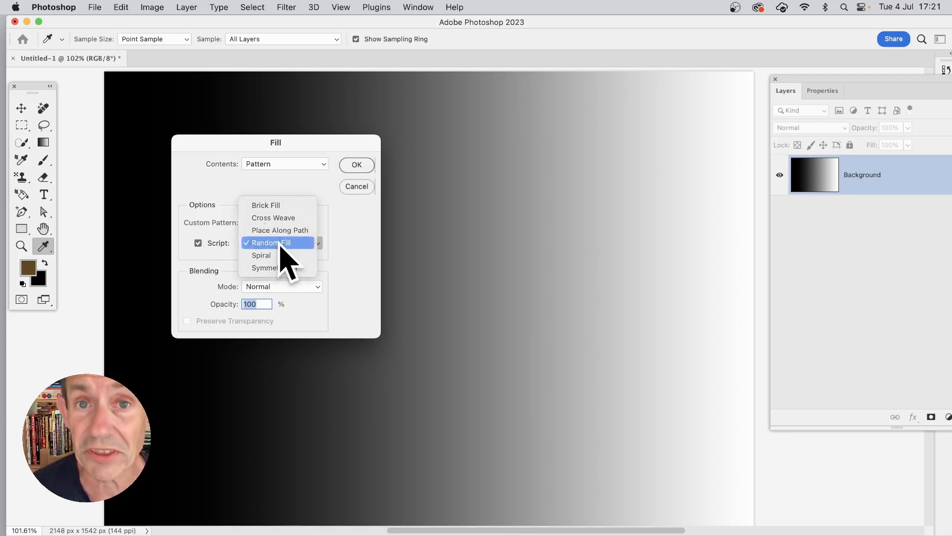
{"action": "left_click", "coordinate": [280, 243]}
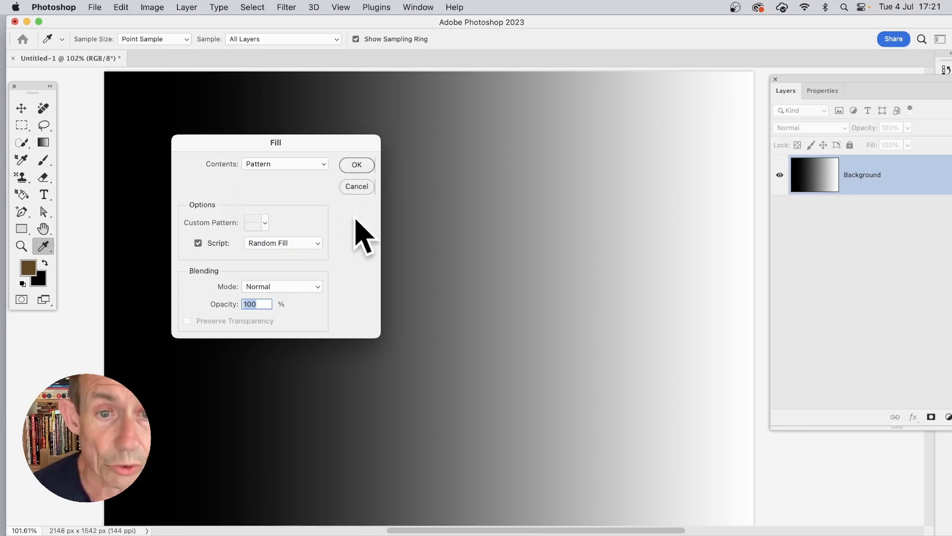
{"action": "left_click", "coordinate": [357, 165]}
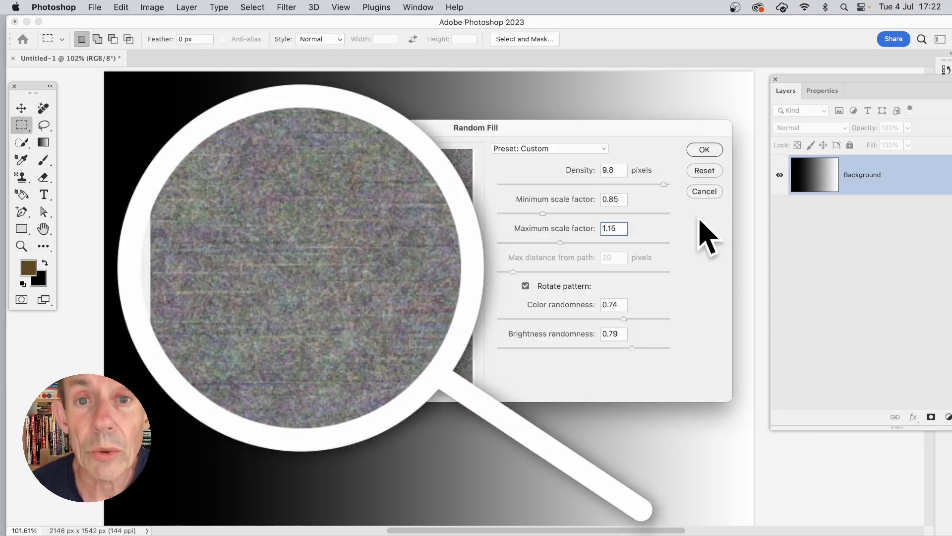
{"action": "left_click", "coordinate": [615, 169]}
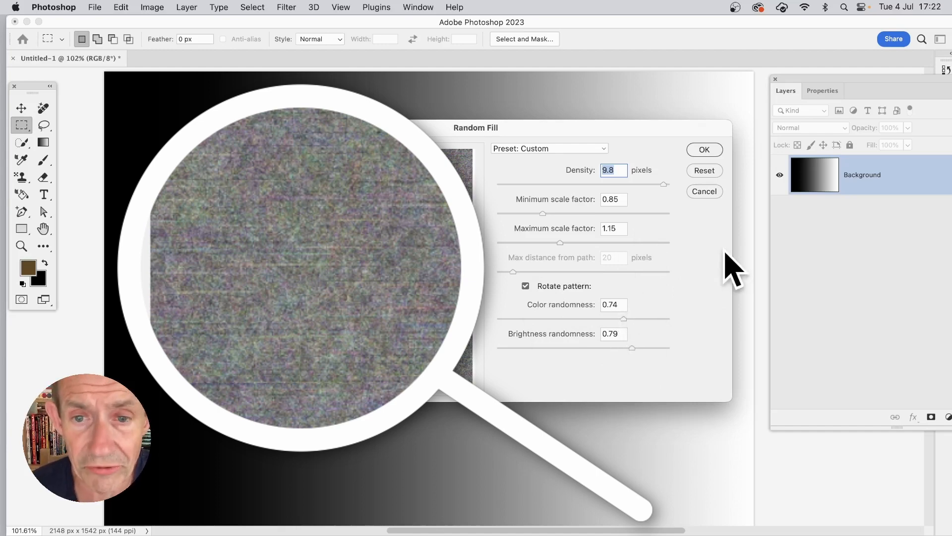
{"action": "left_click", "coordinate": [705, 149]}
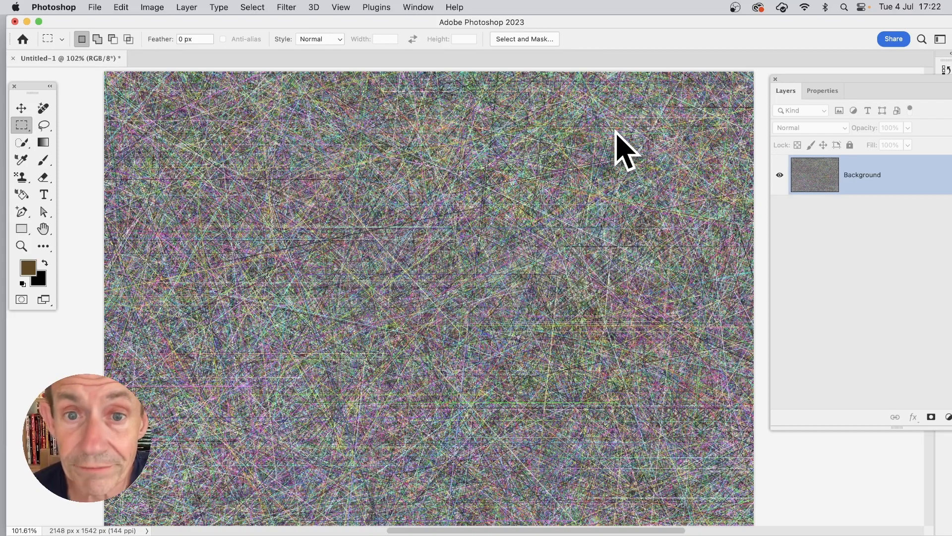
Try colorizing the line texture with Hue/Saturation at hue 293 and saturation 25, and discard the adjustment
{"action": "key", "text": "v"}
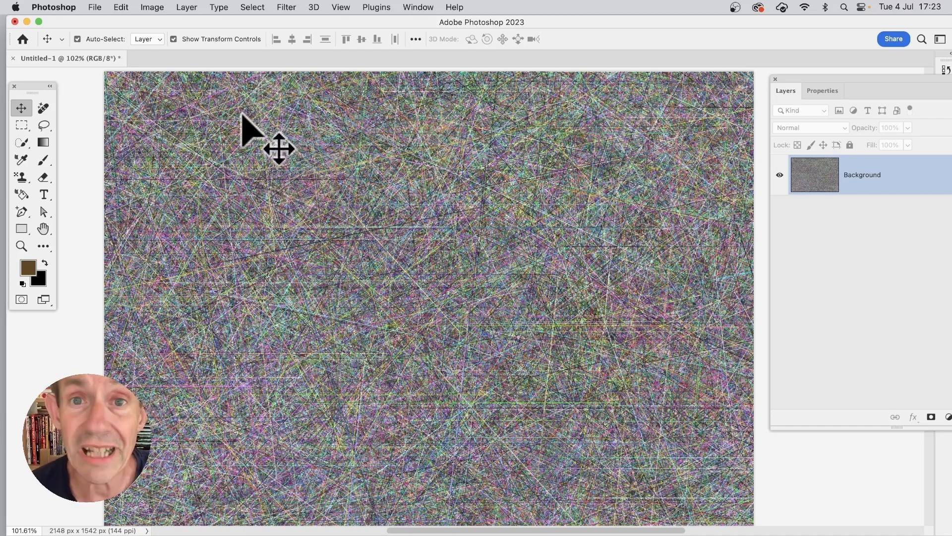
{"action": "left_click", "coordinate": [158, 9]}
{"action": "mouse_move", "coordinate": [156, 41]}
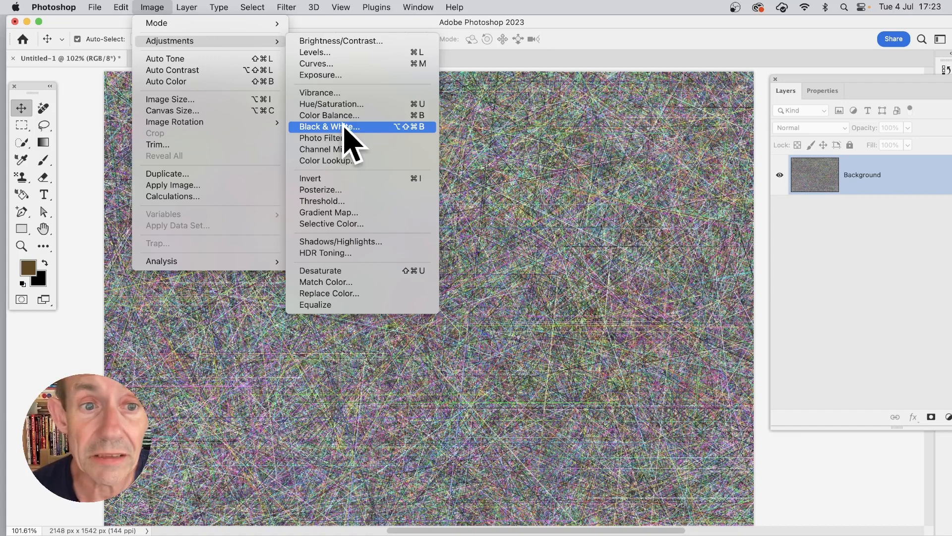
{"action": "left_click", "coordinate": [346, 104]}
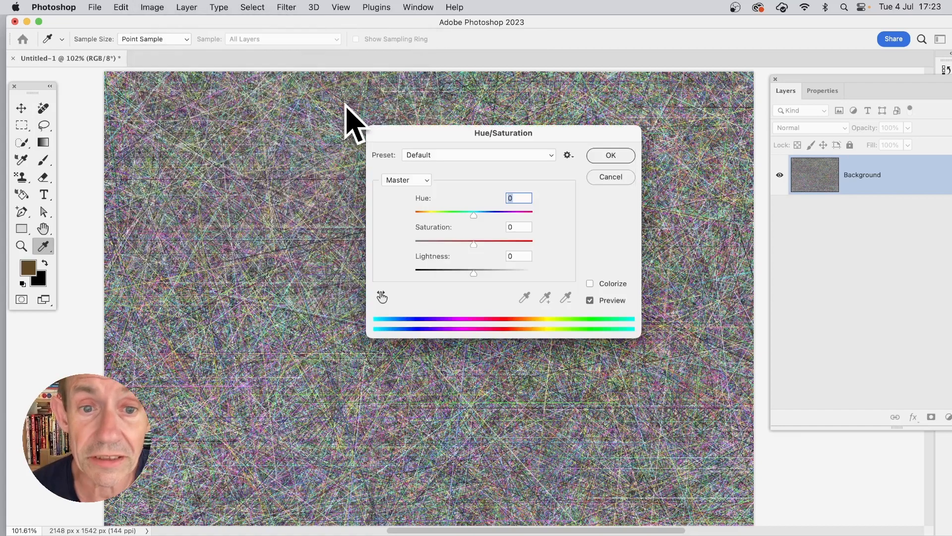
{"action": "left_click", "coordinate": [590, 284]}
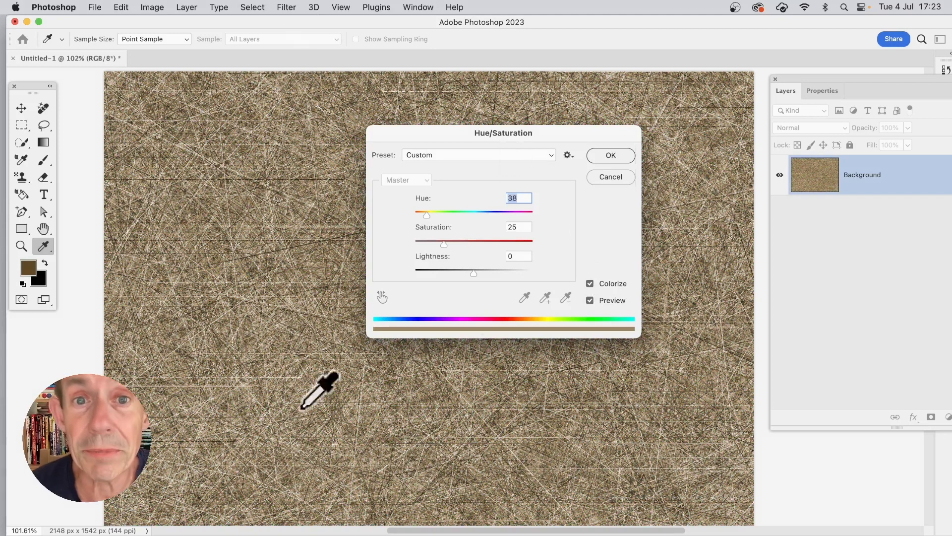
{"action": "left_click_drag", "start_coordinate": [428, 214], "coordinate": [511, 215]}
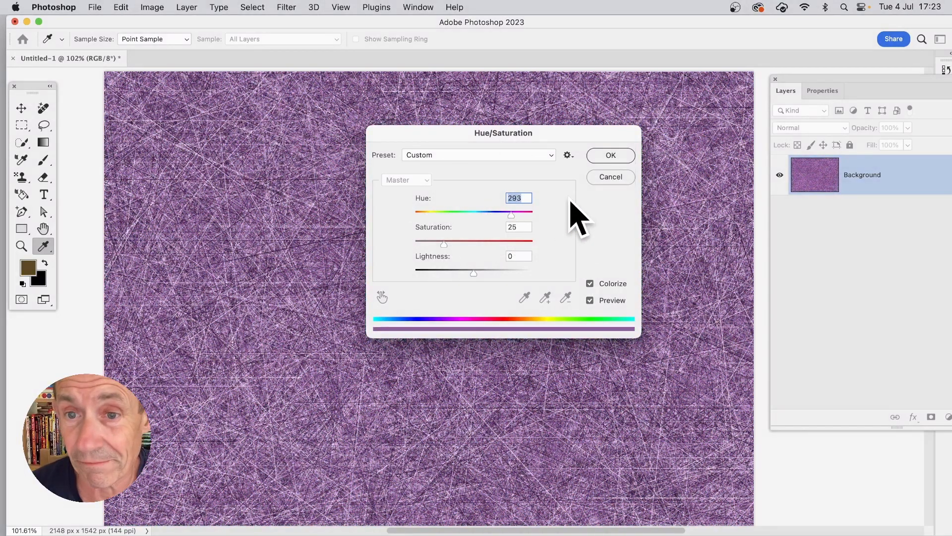
{"action": "left_click", "coordinate": [598, 175]}
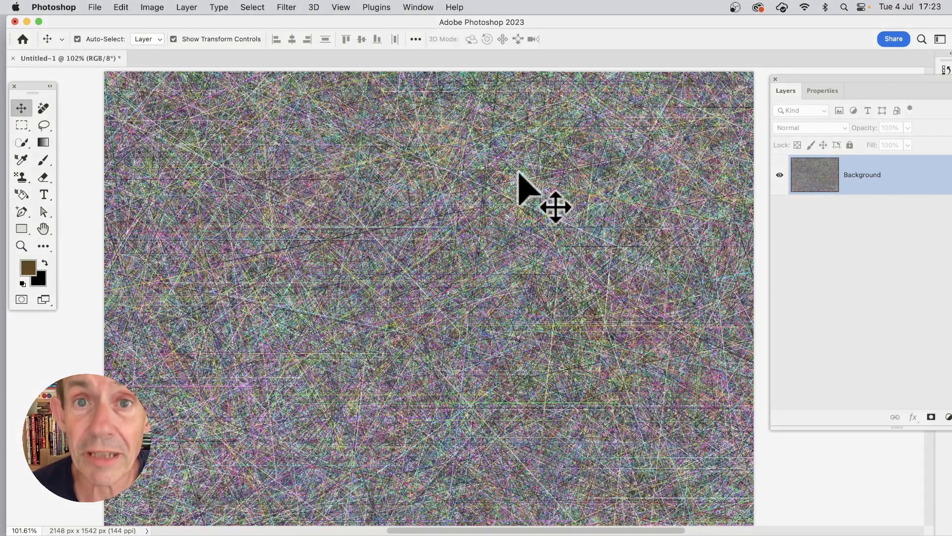
Apply a Gaussian Blur with a radius of 2.1 pixels to the line texture
{"action": "left_click", "coordinate": [287, 7]}
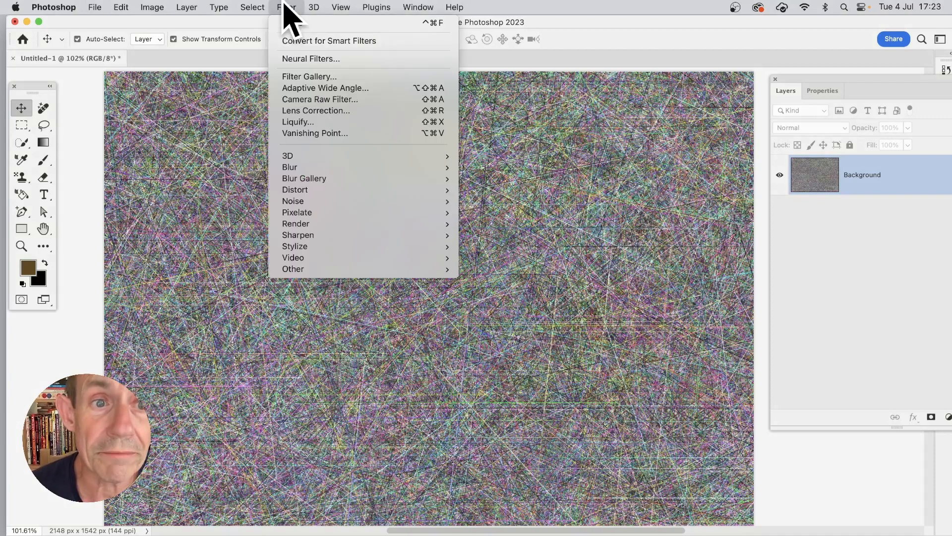
{"action": "mouse_move", "coordinate": [297, 168]}
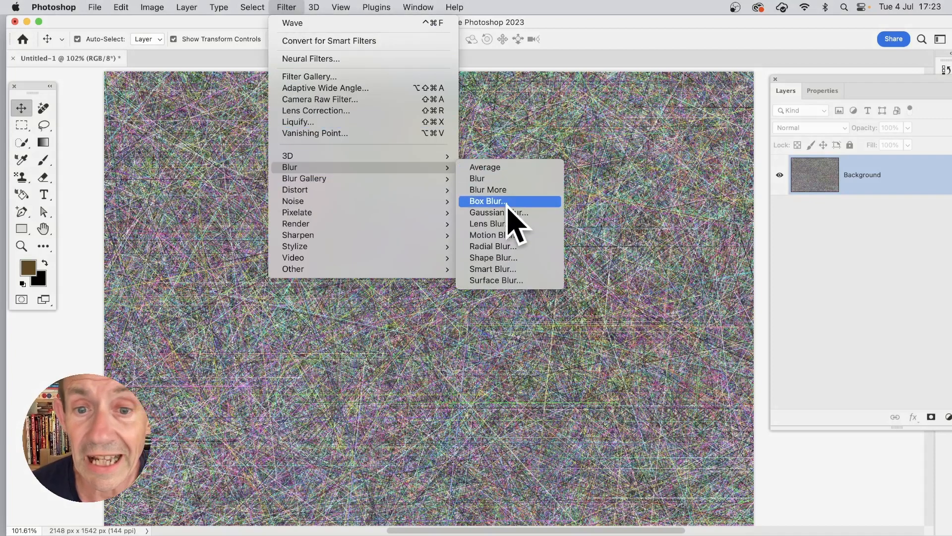
{"action": "left_click", "coordinate": [507, 213]}
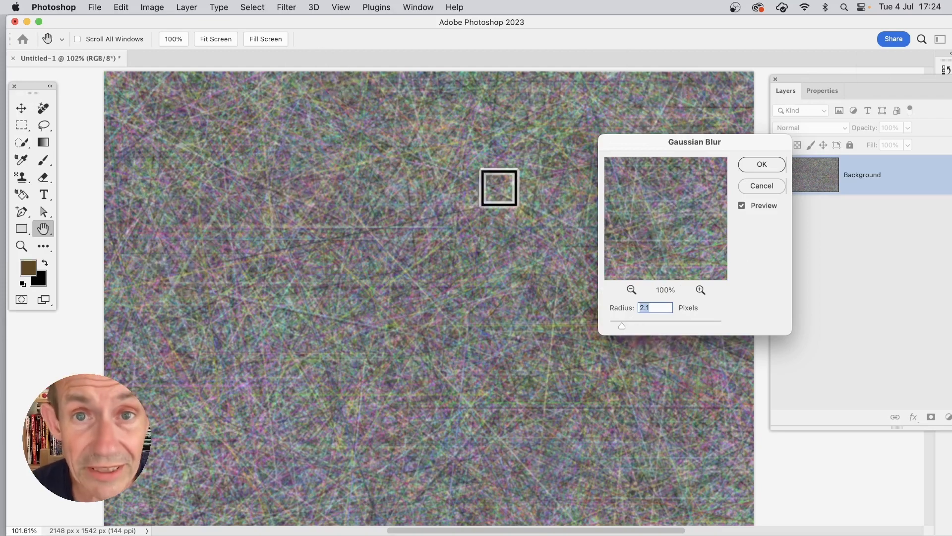
{"action": "left_click", "coordinate": [756, 167]}
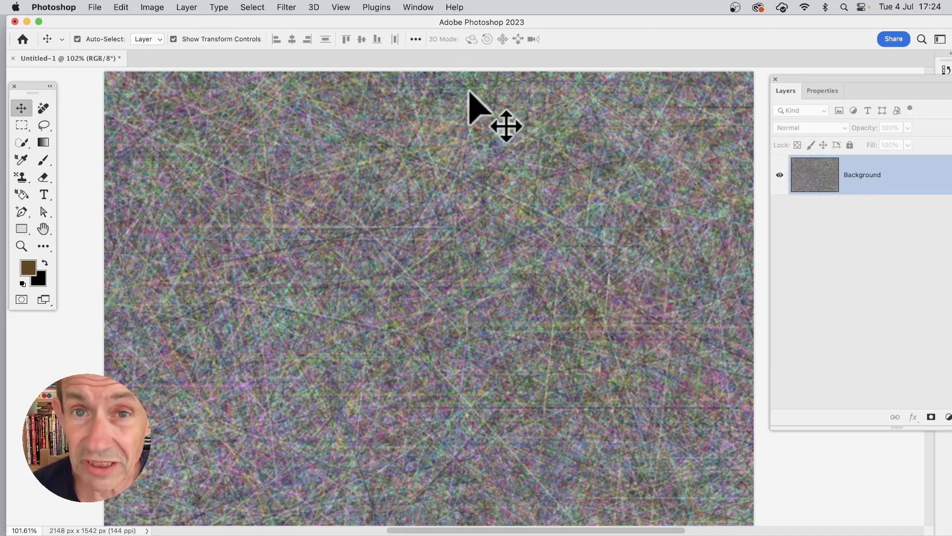
Apply a Twirl distortion with an angle of 82° to the line texture
{"action": "left_click", "coordinate": [283, 6]}
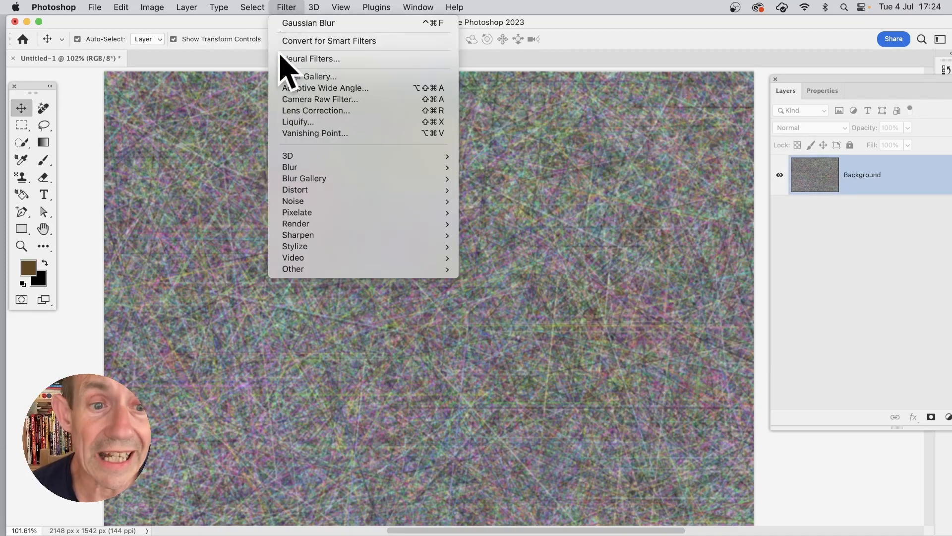
{"action": "mouse_move", "coordinate": [304, 191]}
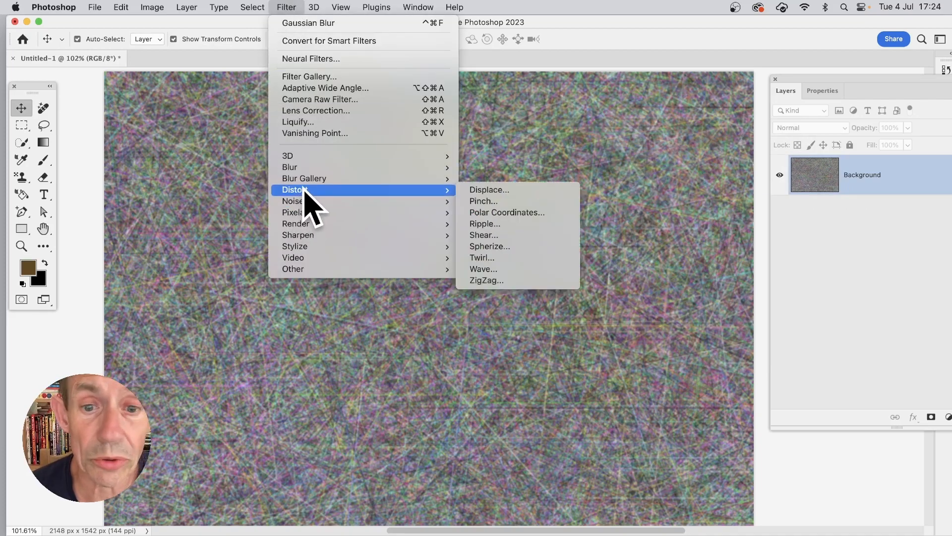
{"action": "left_click", "coordinate": [519, 258]}
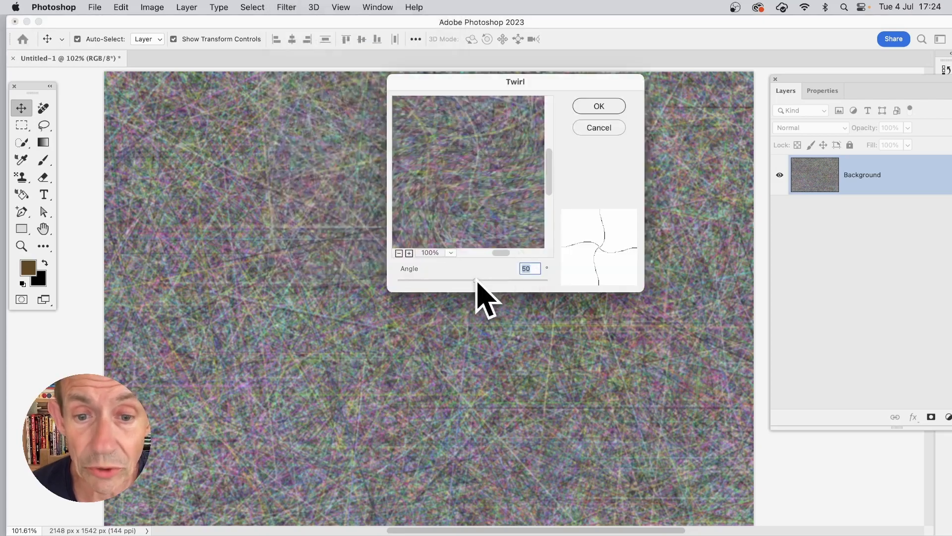
{"action": "left_click_drag", "start_coordinate": [476, 280], "coordinate": [480, 282]}
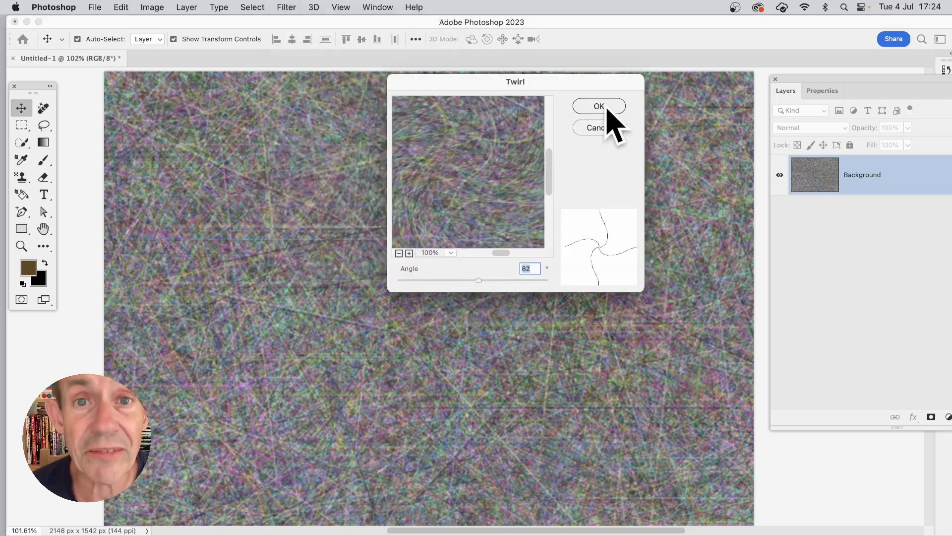
{"action": "left_click", "coordinate": [599, 106]}
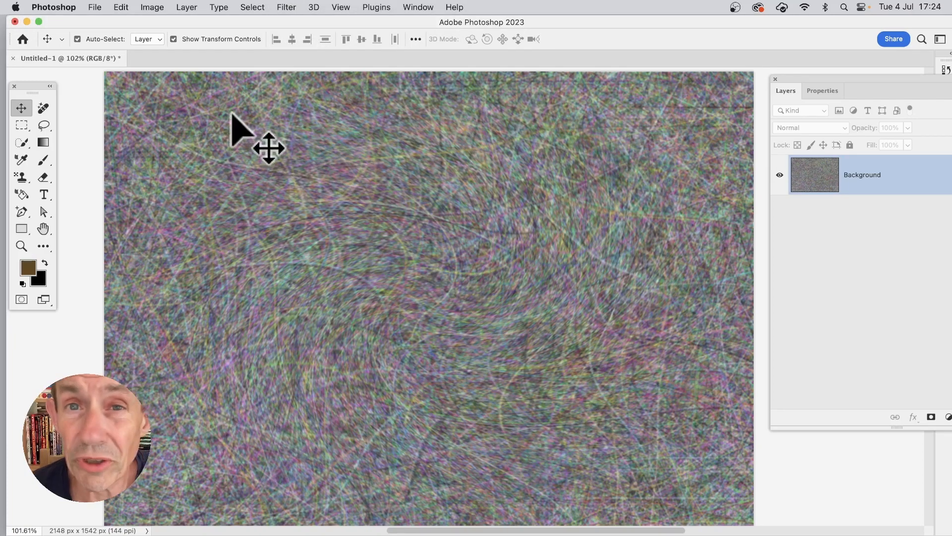
Duplicate the Background layer within the same document as Background copy, and flip the copy horizontally
{"action": "left_click", "coordinate": [182, 7]}
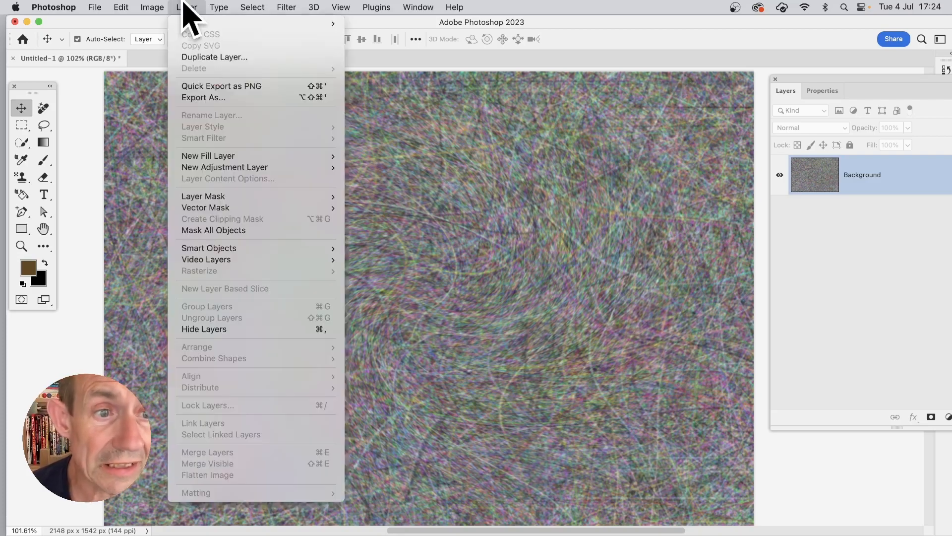
{"action": "left_click", "coordinate": [191, 58]}
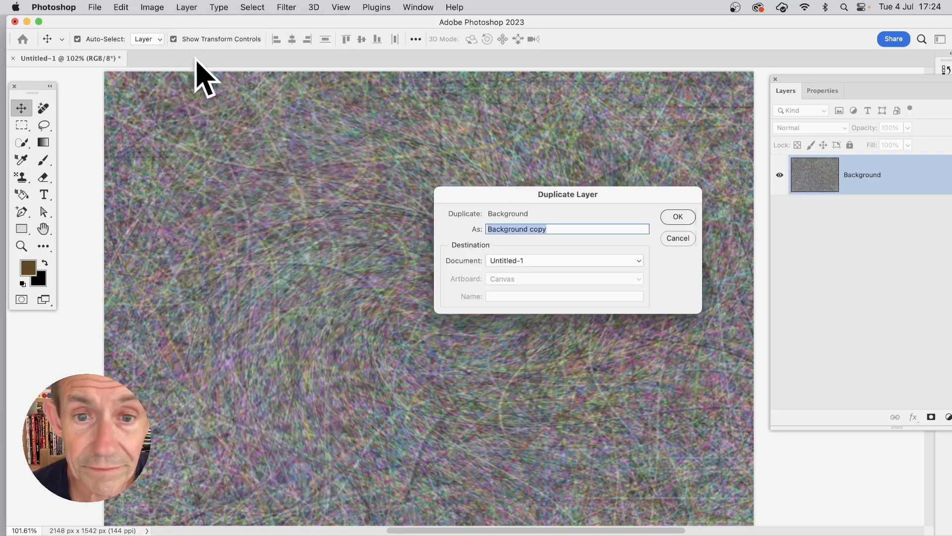
{"action": "left_click", "coordinate": [683, 217]}
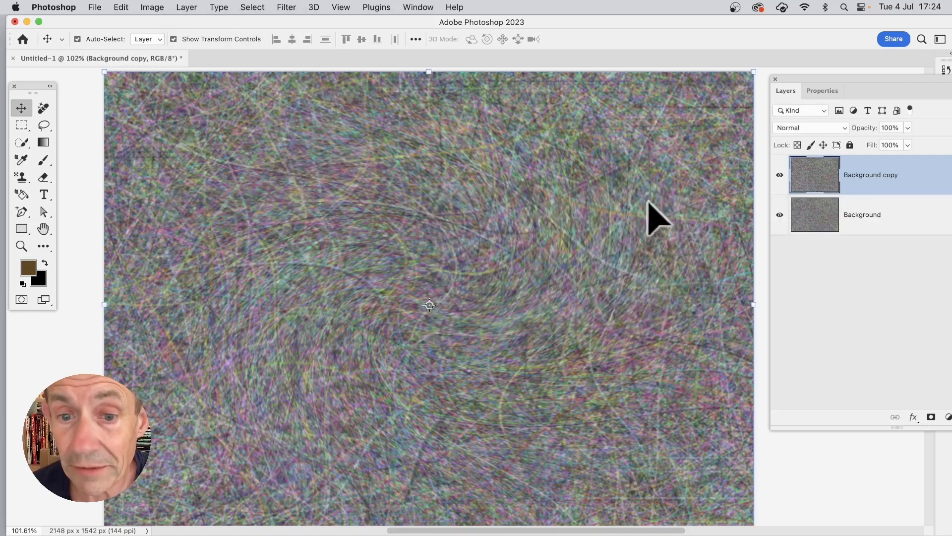
{"action": "left_click", "coordinate": [120, 7]}
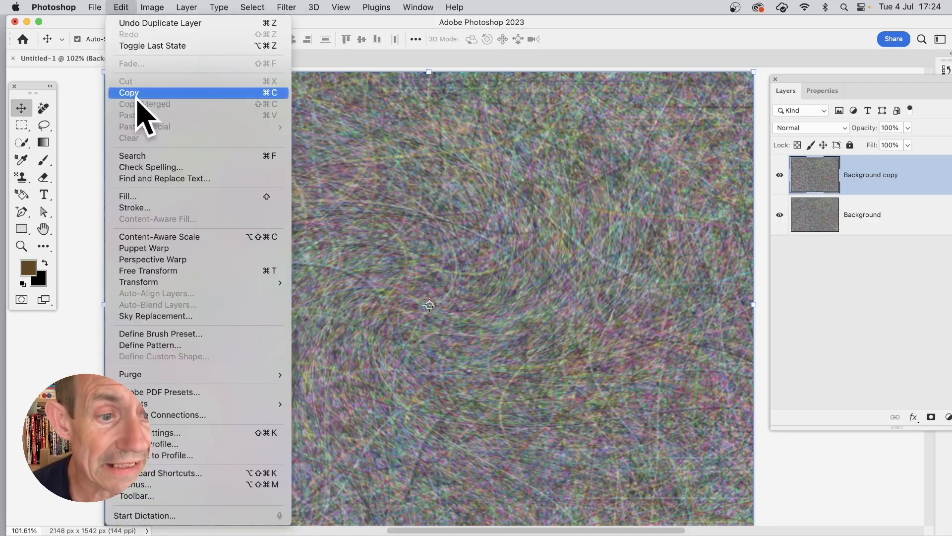
{"action": "mouse_move", "coordinate": [166, 283]}
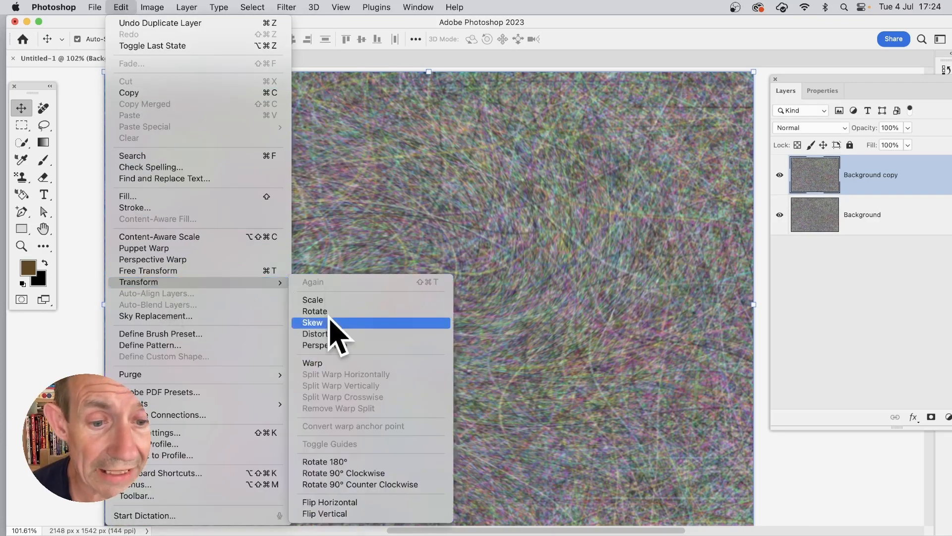
{"action": "left_click", "coordinate": [351, 502]}
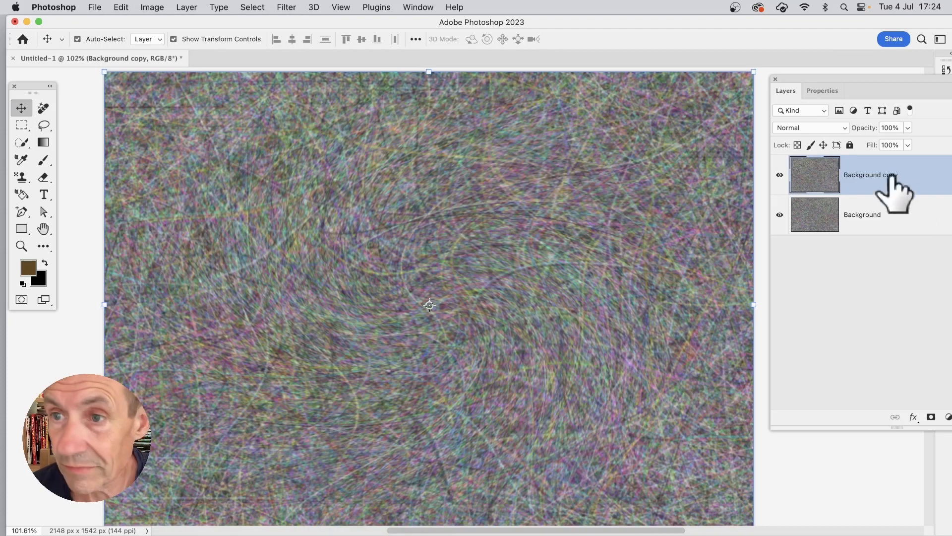
Set the Background copy layer's blend mode to Hard Mix and flatten the image
{"action": "left_click", "coordinate": [814, 128]}
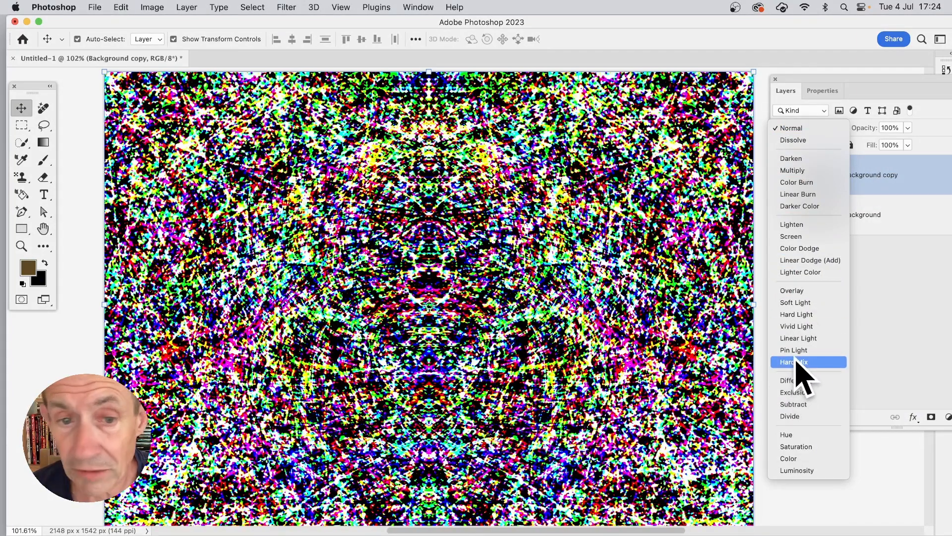
{"action": "left_click", "coordinate": [796, 364]}
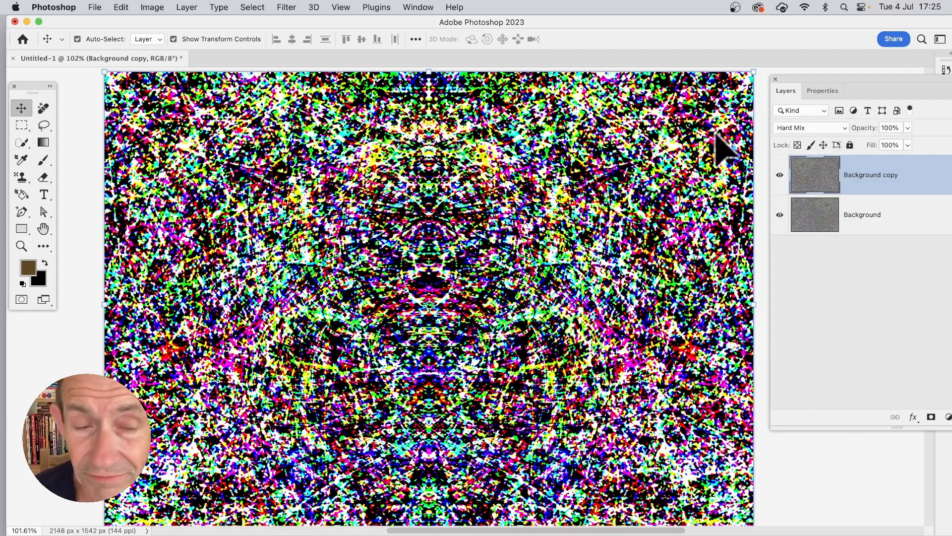
{"action": "left_click", "coordinate": [191, 7]}
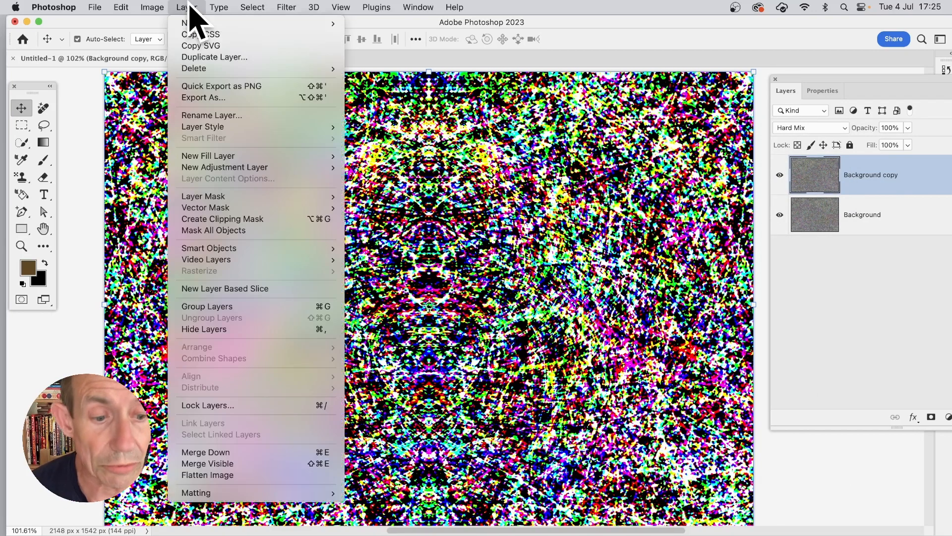
{"action": "left_click", "coordinate": [222, 475]}
Open the Oil Paint filter settings for the flattened, mirrored texture
{"action": "left_click", "coordinate": [287, 6]}
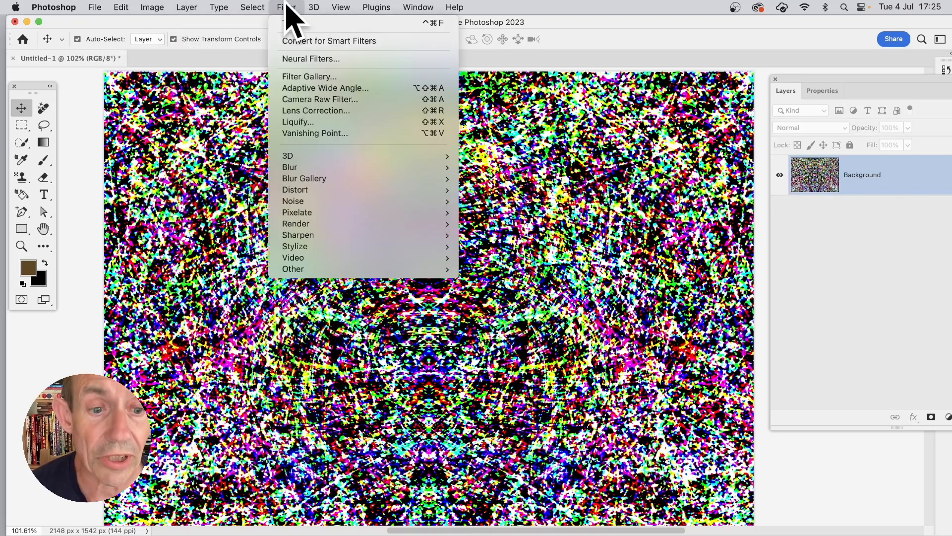
{"action": "mouse_move", "coordinate": [312, 247]}
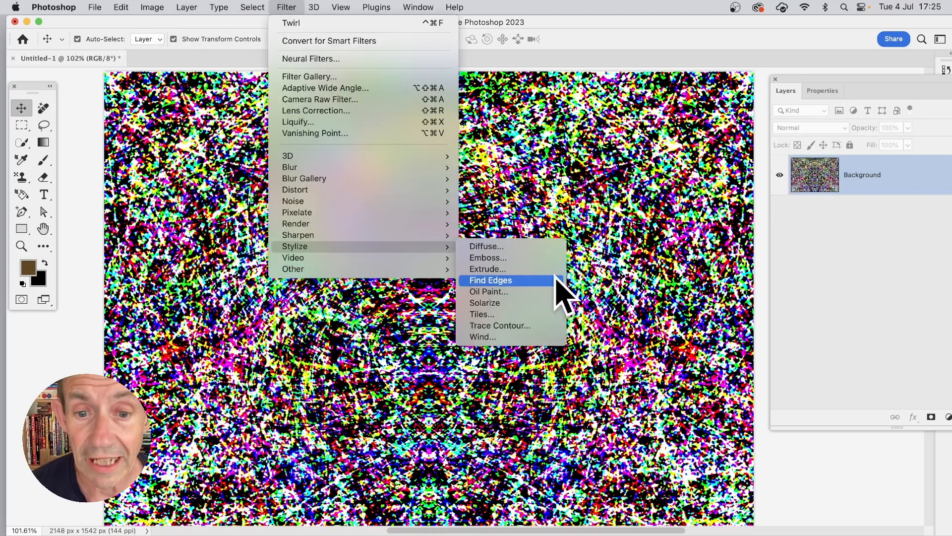
{"action": "left_click", "coordinate": [502, 292]}
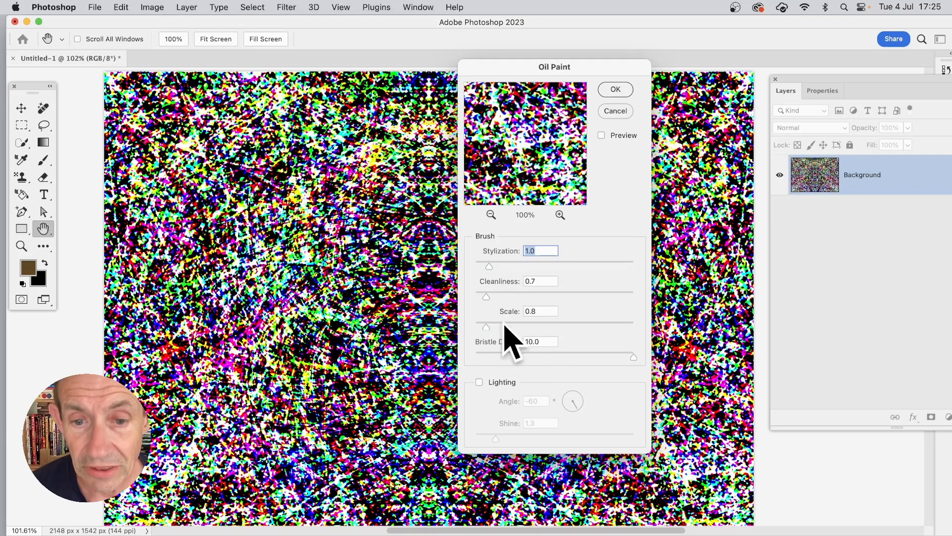